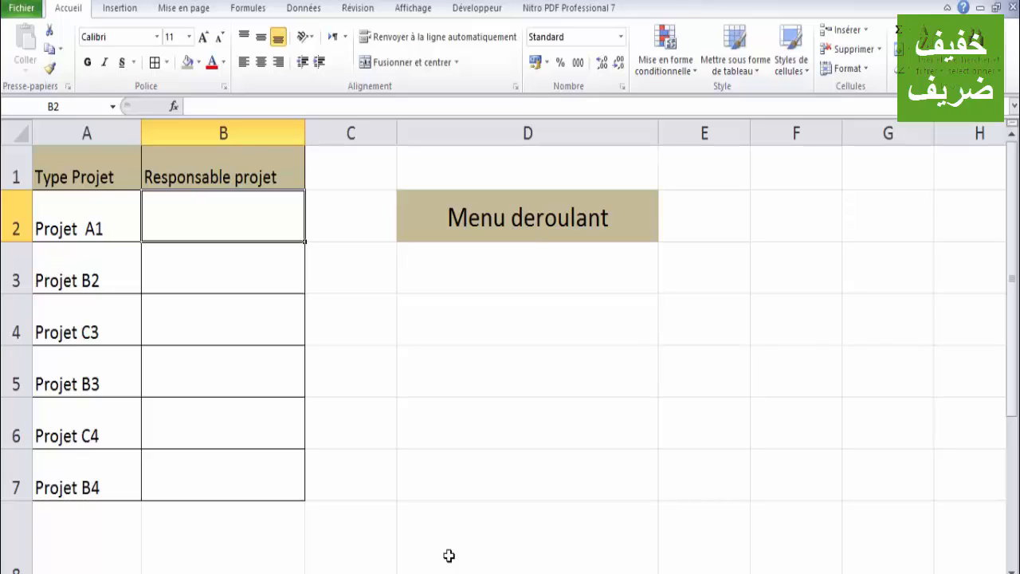
Step: Open data validation for the project table range A2:B7 and allow only values from a list
{"action": "left_click", "coordinate": [160, 265]}
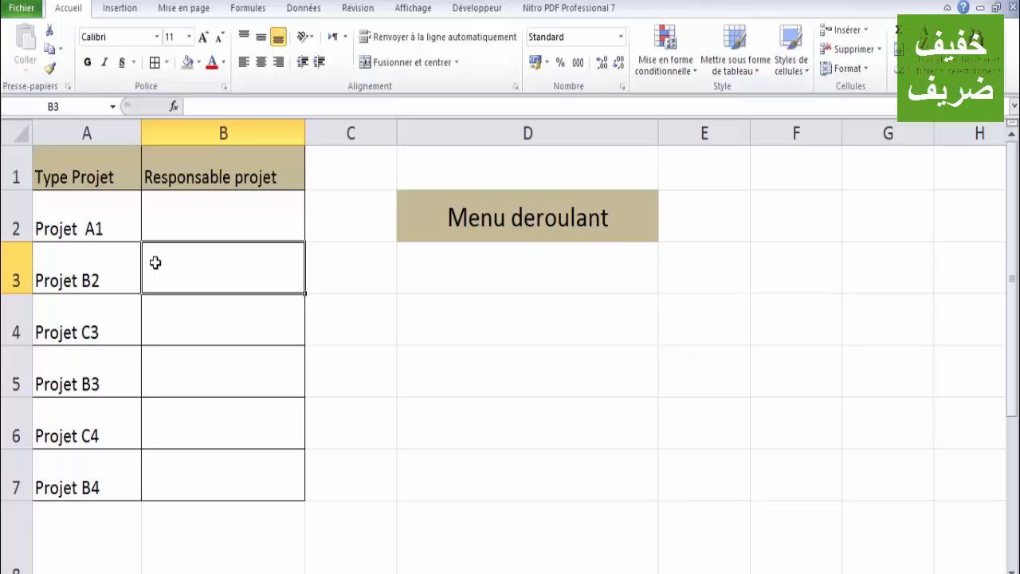
{"action": "left_click_drag", "start_coordinate": [95, 197], "coordinate": [204, 487]}
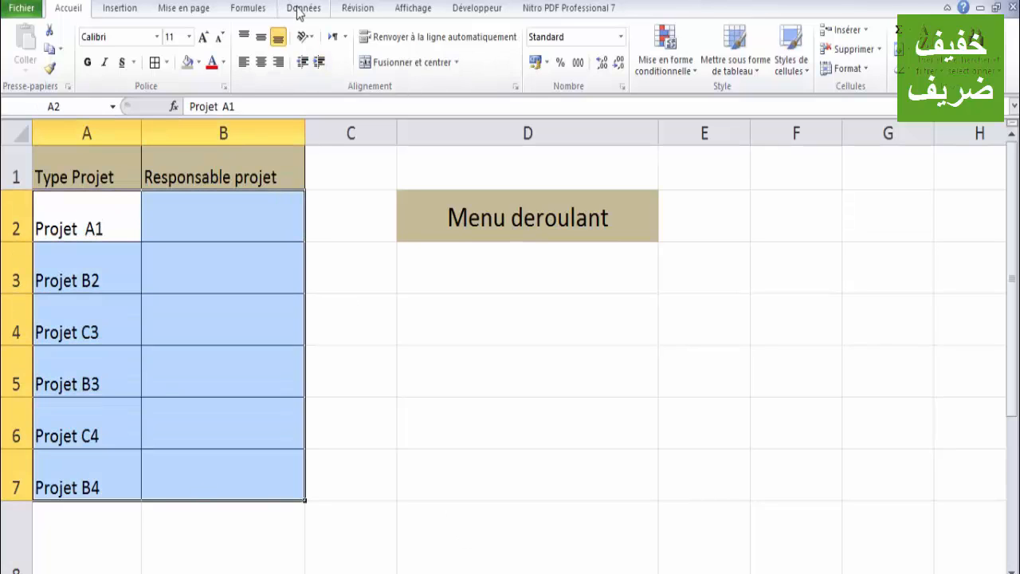
{"action": "left_click", "coordinate": [301, 8]}
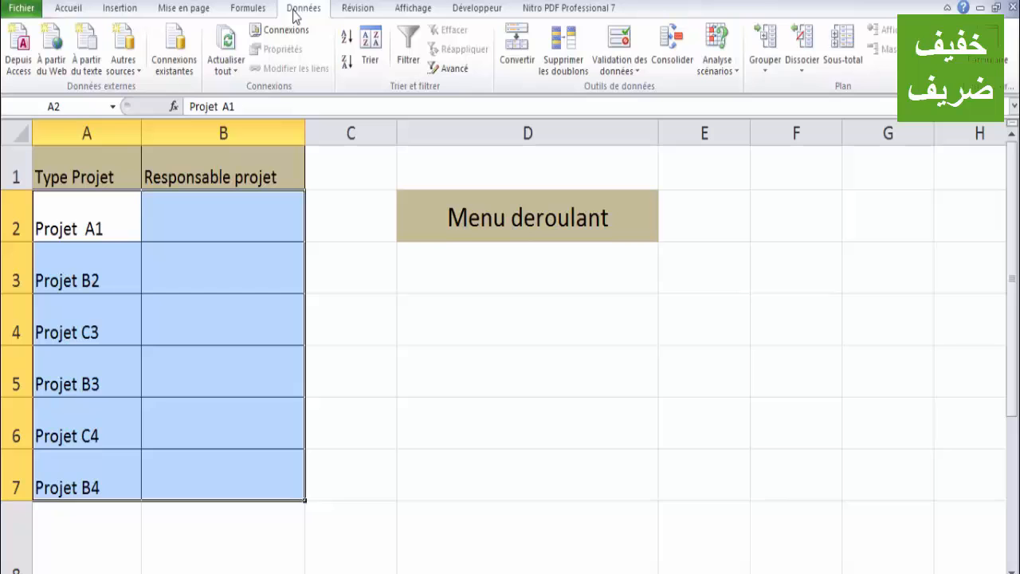
{"action": "left_click", "coordinate": [623, 41]}
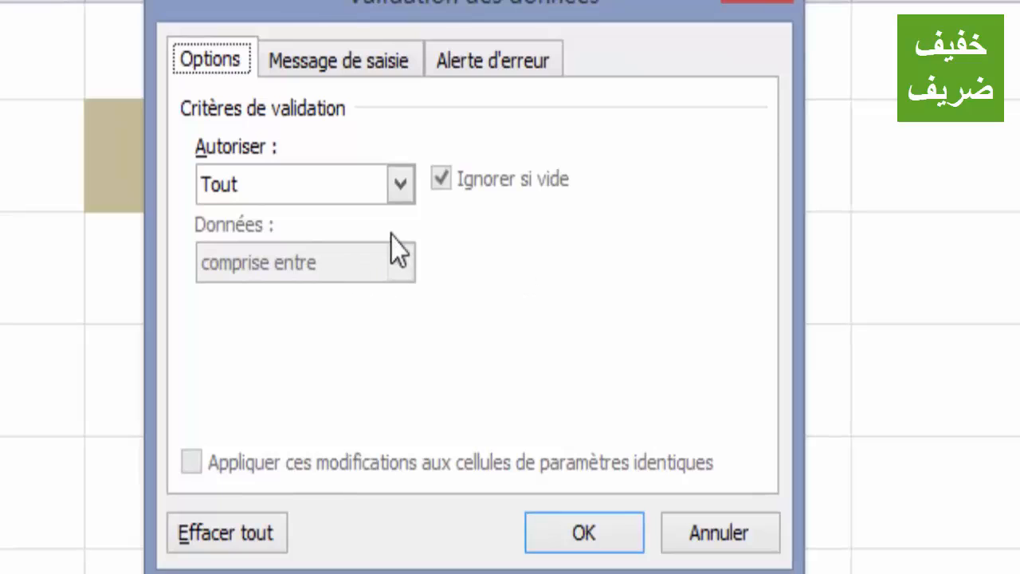
{"action": "left_click", "coordinate": [400, 187]}
{"action": "left_click", "coordinate": [239, 292]}
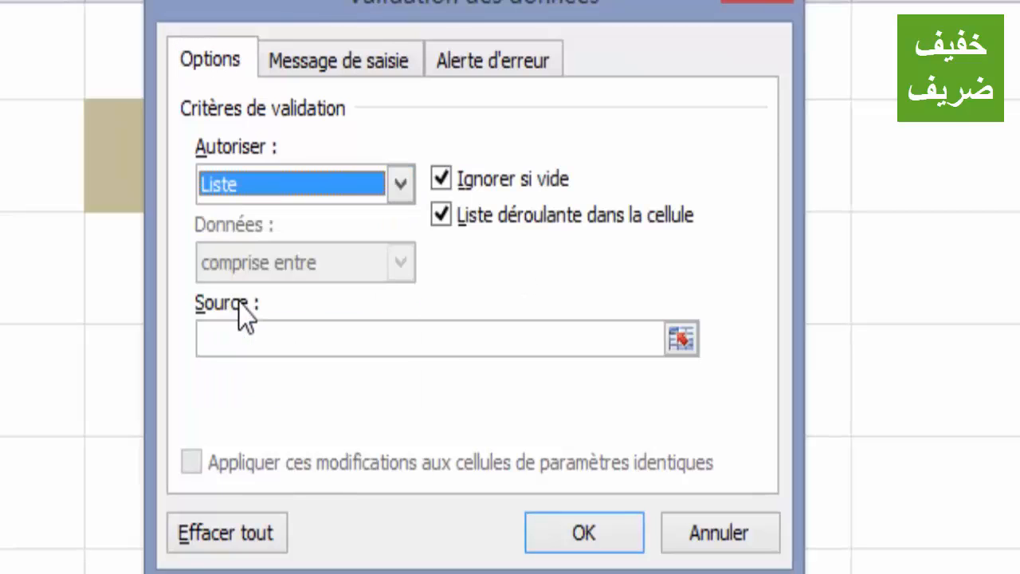
Step: Enter the three project managers' first names separated by semicolons as the list source, apply the validation, and open B2's drop-down list
{"action": "left_click", "coordinate": [220, 338]}
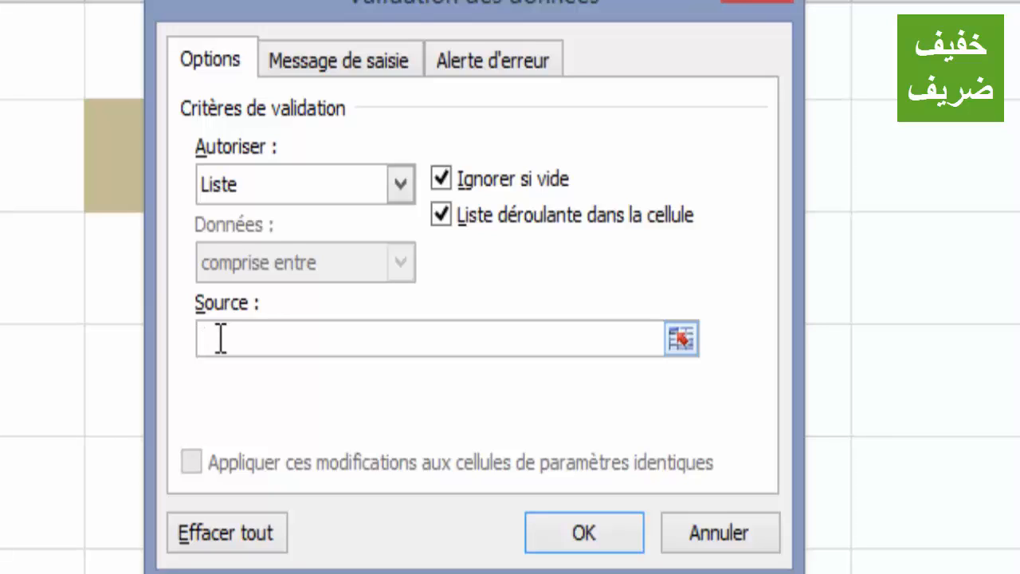
{"action": "type", "text": "robert;s"}
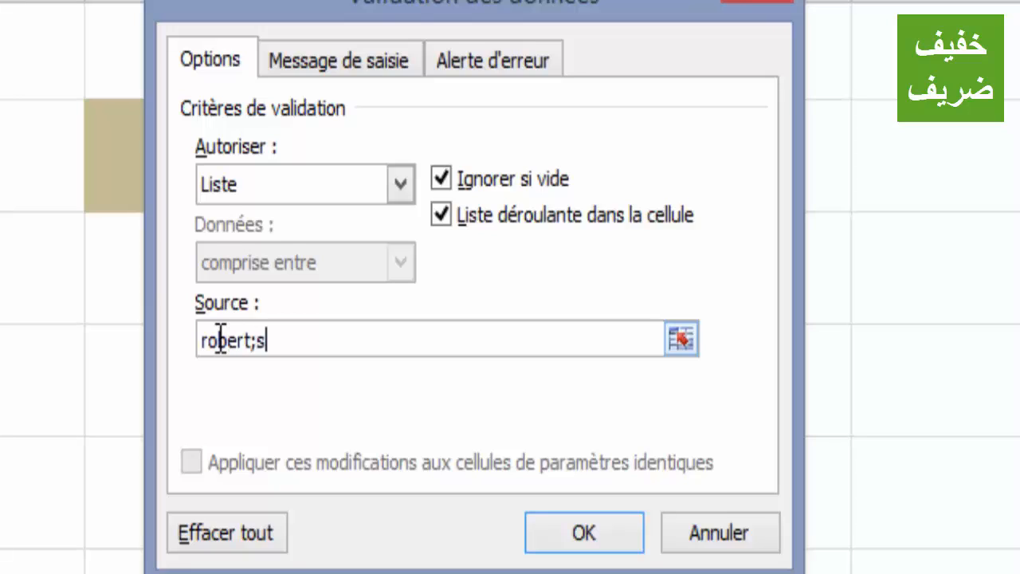
{"action": "type", "text": "aad;"}
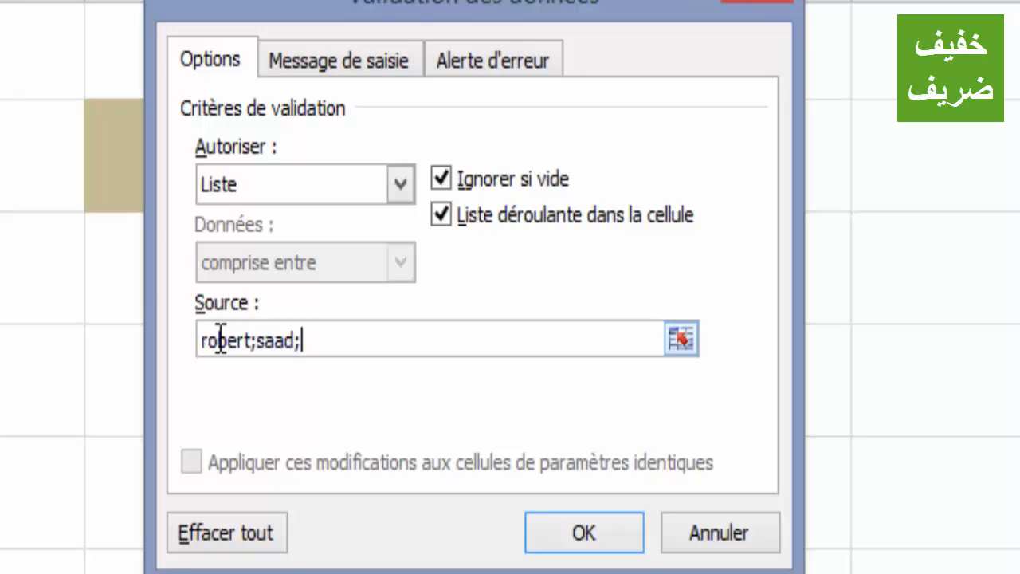
{"action": "type", "text": "sofia;"}
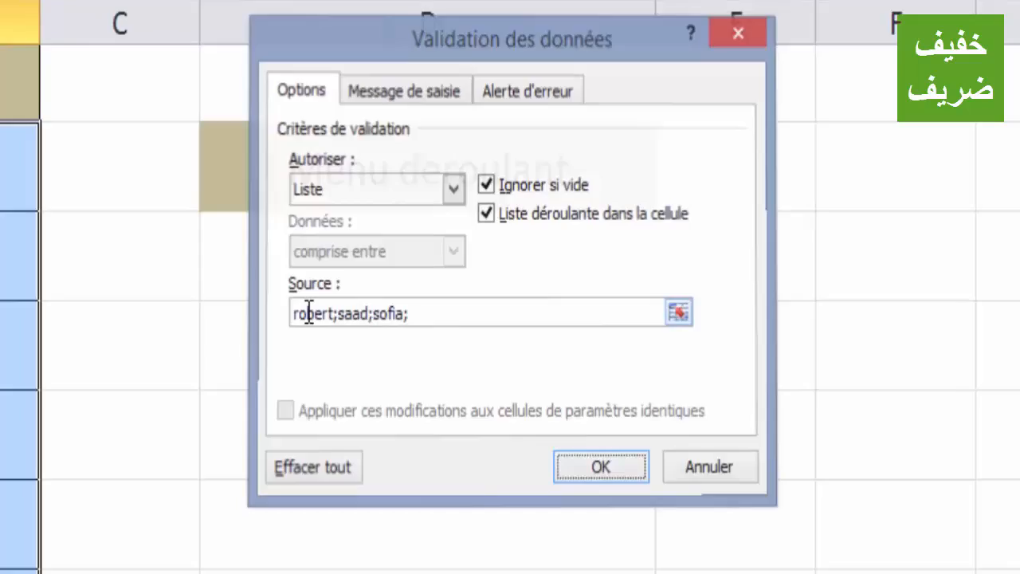
{"action": "key", "text": "Return"}
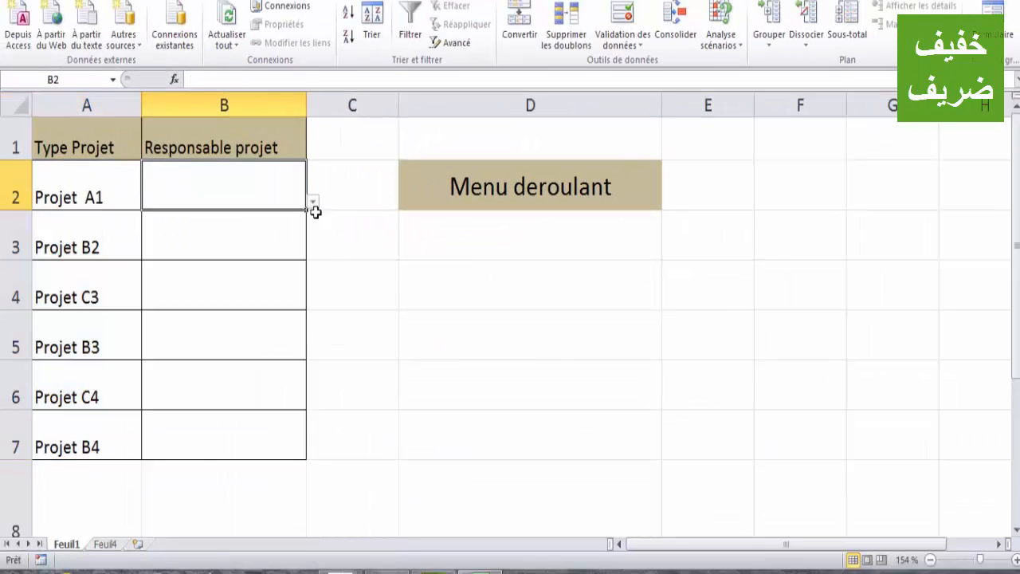
{"action": "left_click", "coordinate": [313, 204]}
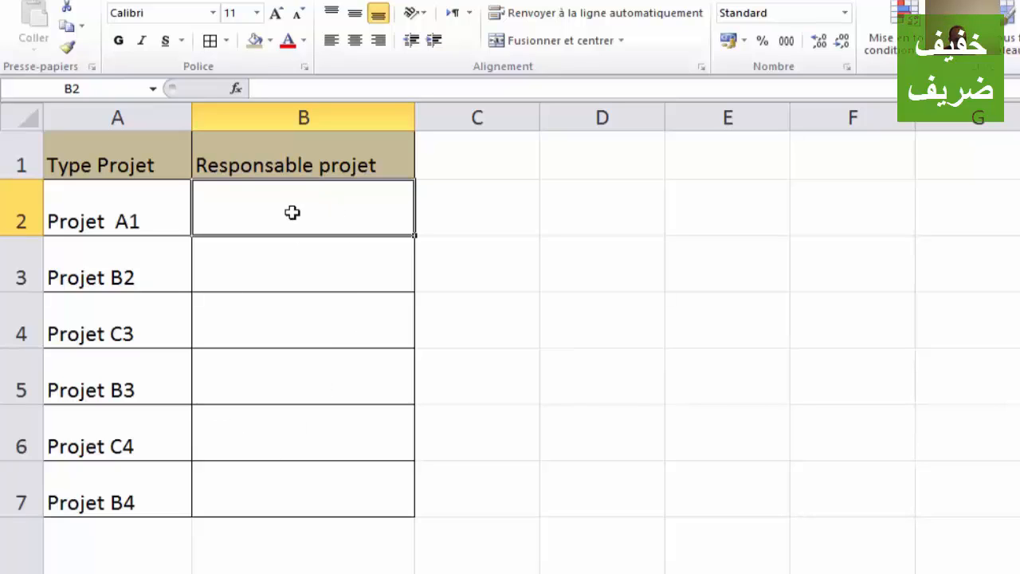
Step: On the sheet listing the project managers, name the range A2:A4 RESPONSABLE
{"action": "left_click_drag", "start_coordinate": [292, 212], "coordinate": [305, 462]}
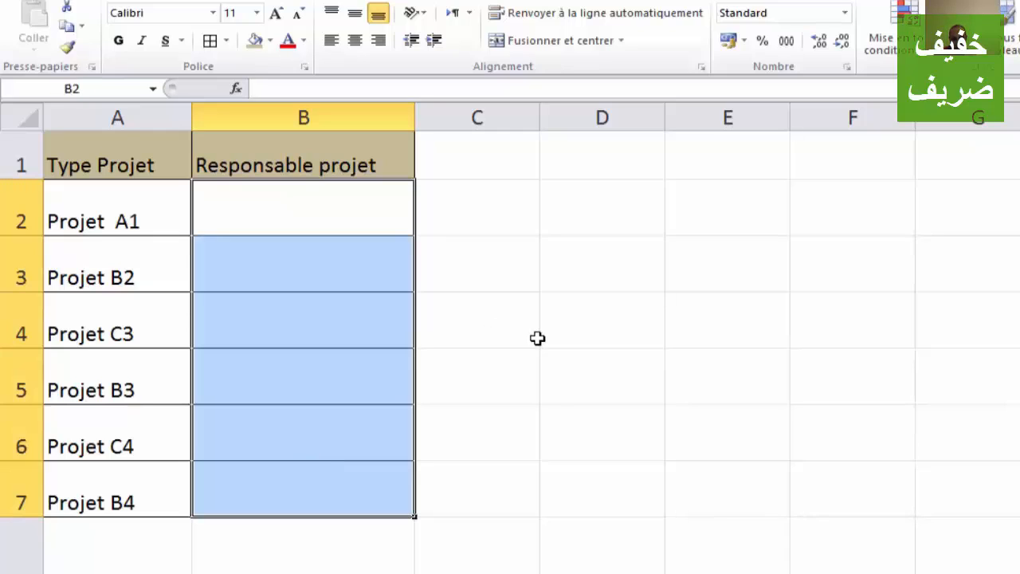
{"action": "key", "text": "ctrl+Page_Down"}
{"action": "left_click", "coordinate": [367, 371]}
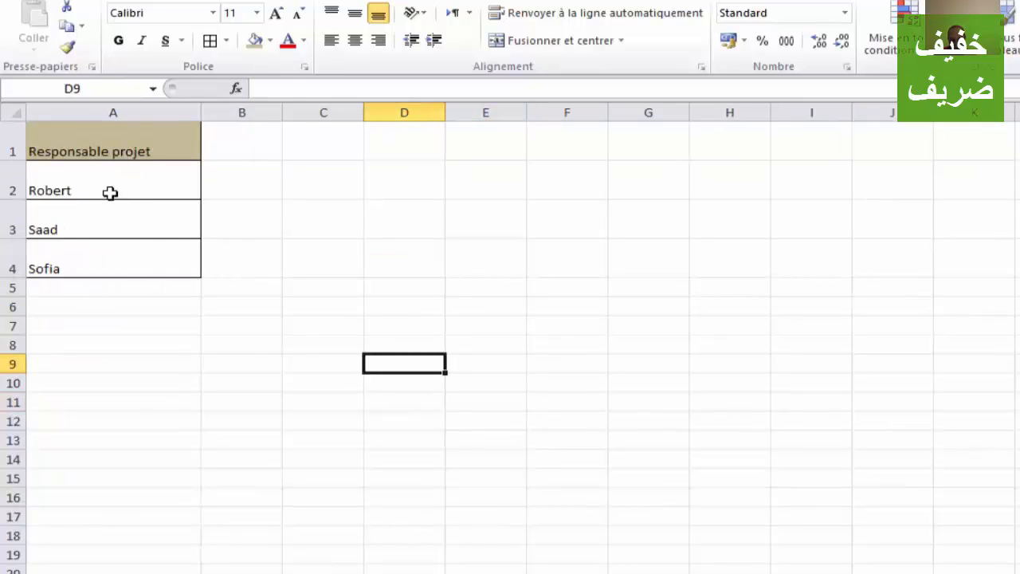
{"action": "left_click_drag", "start_coordinate": [110, 193], "coordinate": [112, 255]}
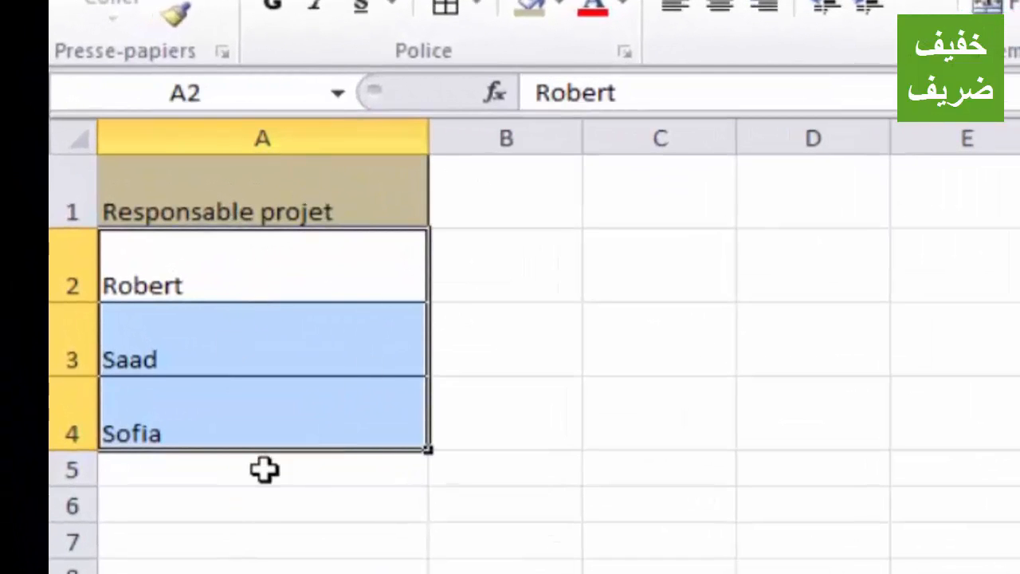
{"action": "left_click_drag", "start_coordinate": [269, 268], "coordinate": [262, 418]}
{"action": "left_click", "coordinate": [249, 216]}
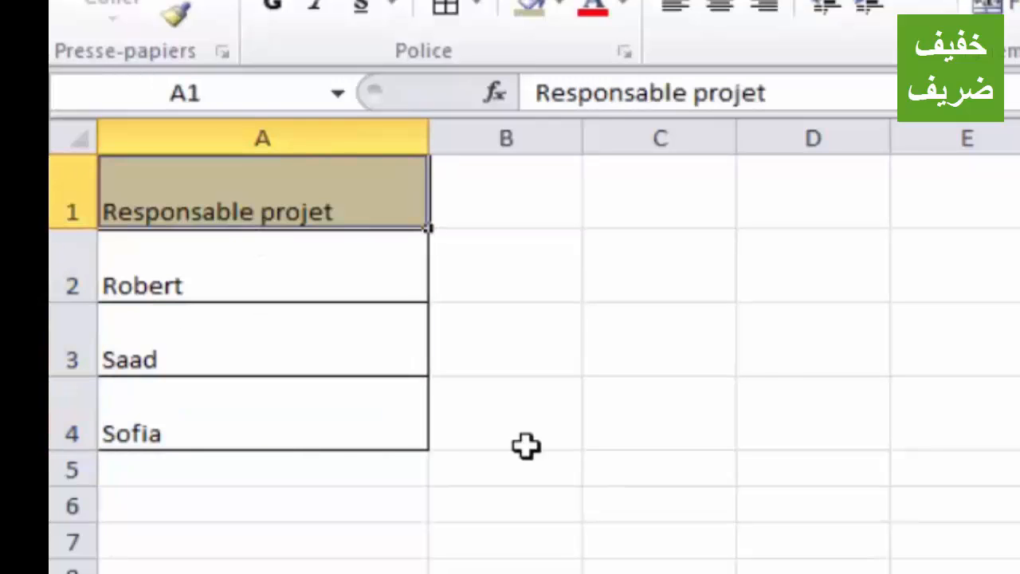
{"action": "left_click_drag", "start_coordinate": [246, 266], "coordinate": [247, 439]}
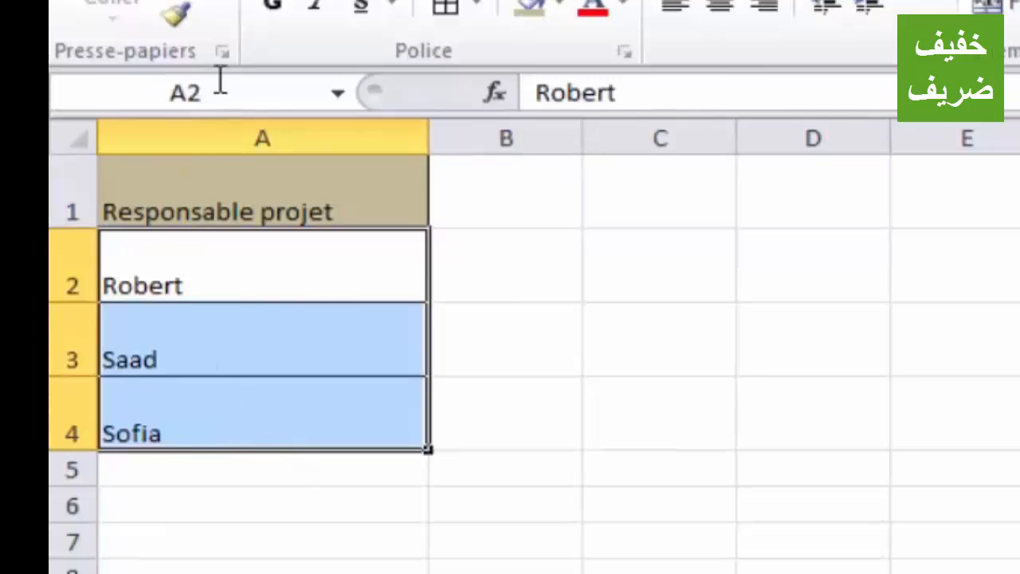
{"action": "left_click", "coordinate": [253, 94]}
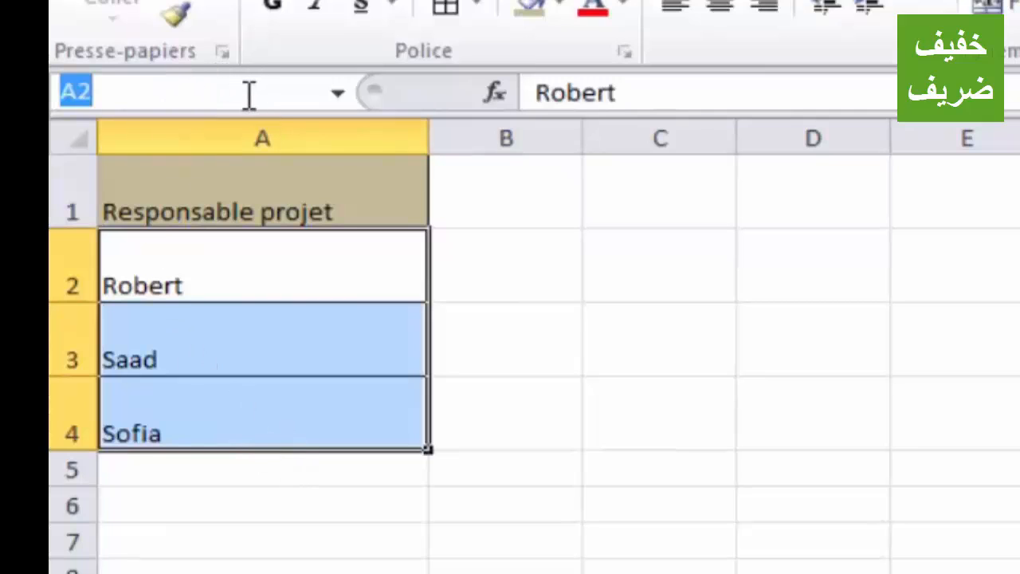
{"action": "type", "text": "RE"}
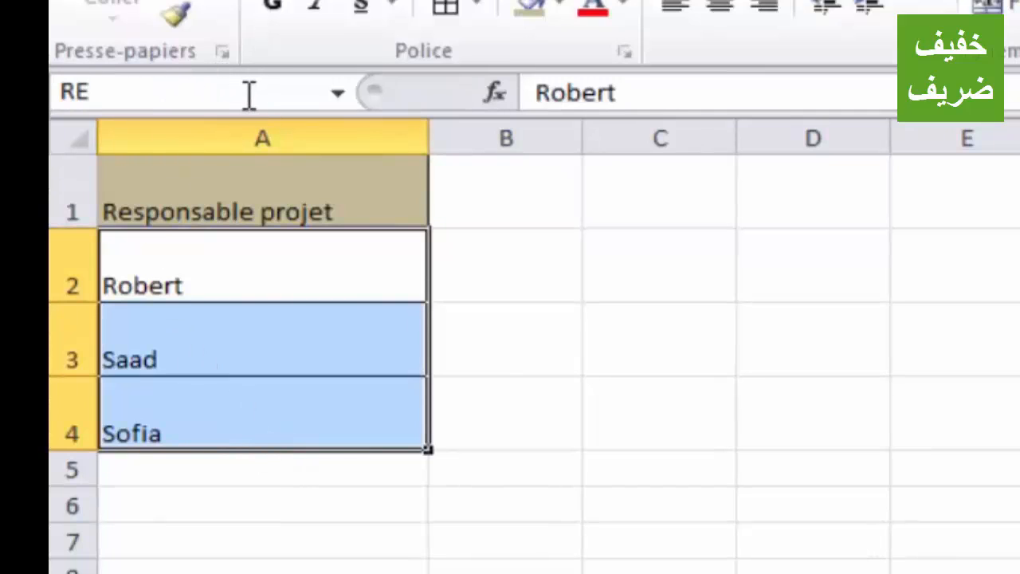
{"action": "type", "text": "SPONSABLE"}
{"action": "key", "text": "Return"}
Step: Check the named range by selecting its cells individually and the whole range A2:A4
{"action": "left_click", "coordinate": [284, 288]}
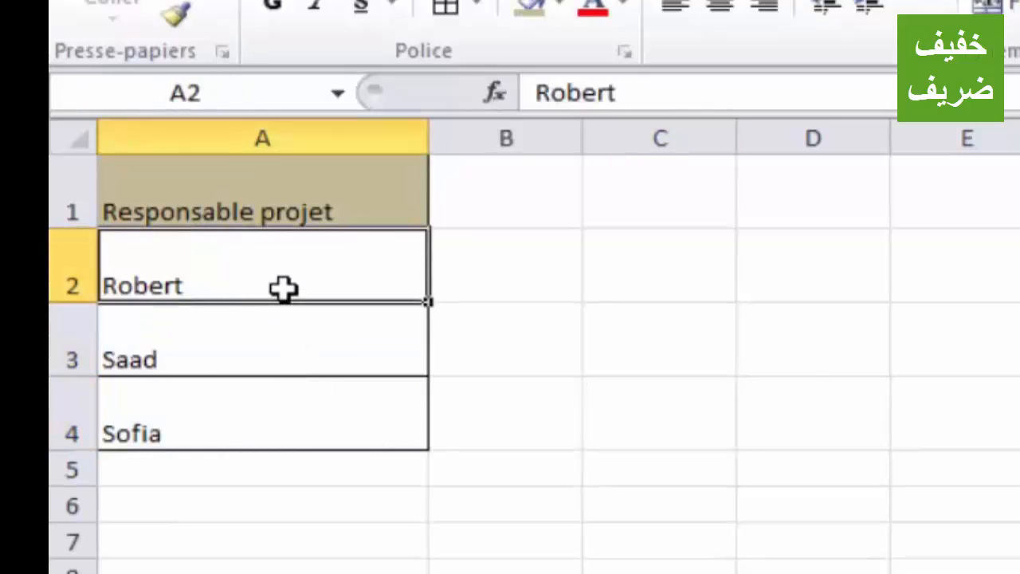
{"action": "left_click", "coordinate": [266, 337]}
{"action": "left_click", "coordinate": [296, 405]}
{"action": "left_click", "coordinate": [267, 338]}
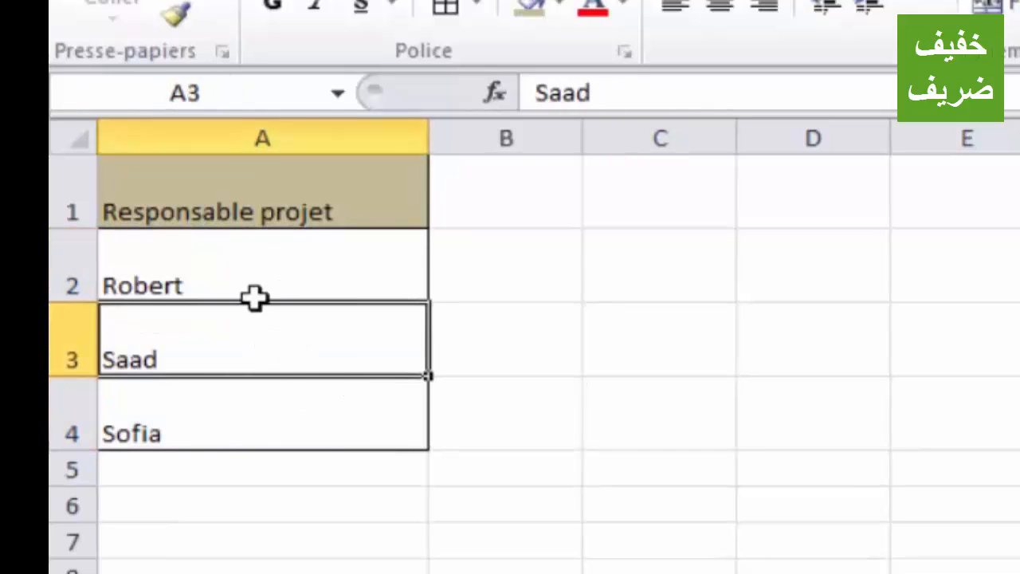
{"action": "left_click", "coordinate": [237, 258]}
{"action": "left_click", "coordinate": [927, 266]}
{"action": "left_click_drag", "start_coordinate": [205, 284], "coordinate": [219, 422]}
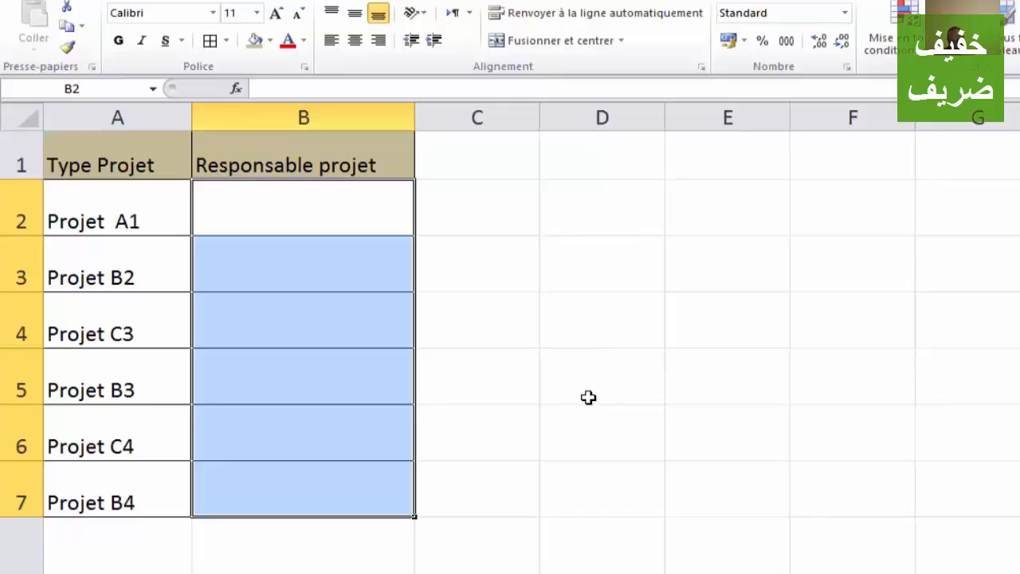
Step: In the project table, open data validation for B2:B7 and set the allowed values to Liste
{"action": "left_click_drag", "start_coordinate": [339, 209], "coordinate": [335, 492]}
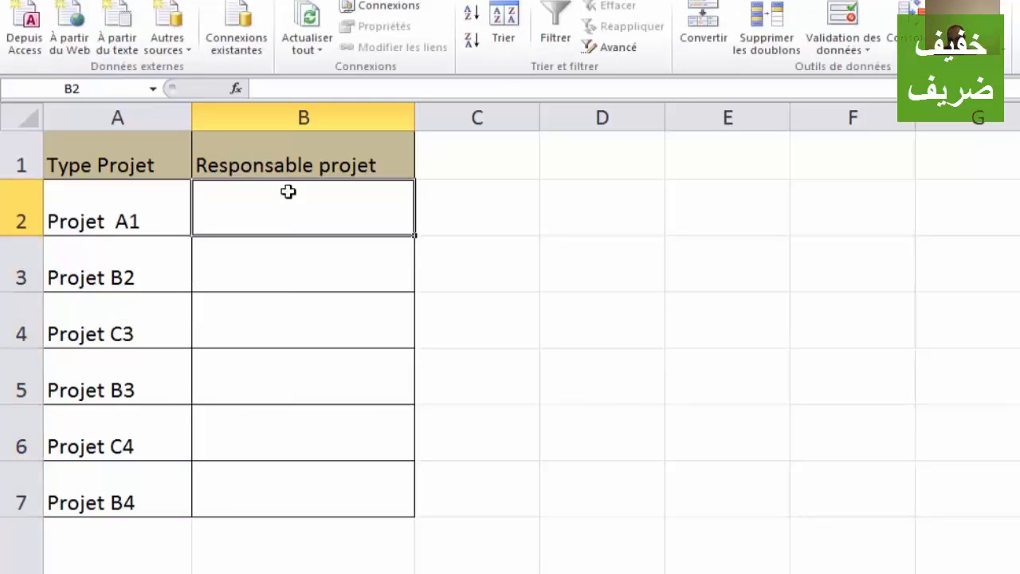
{"action": "left_click_drag", "start_coordinate": [282, 191], "coordinate": [360, 478]}
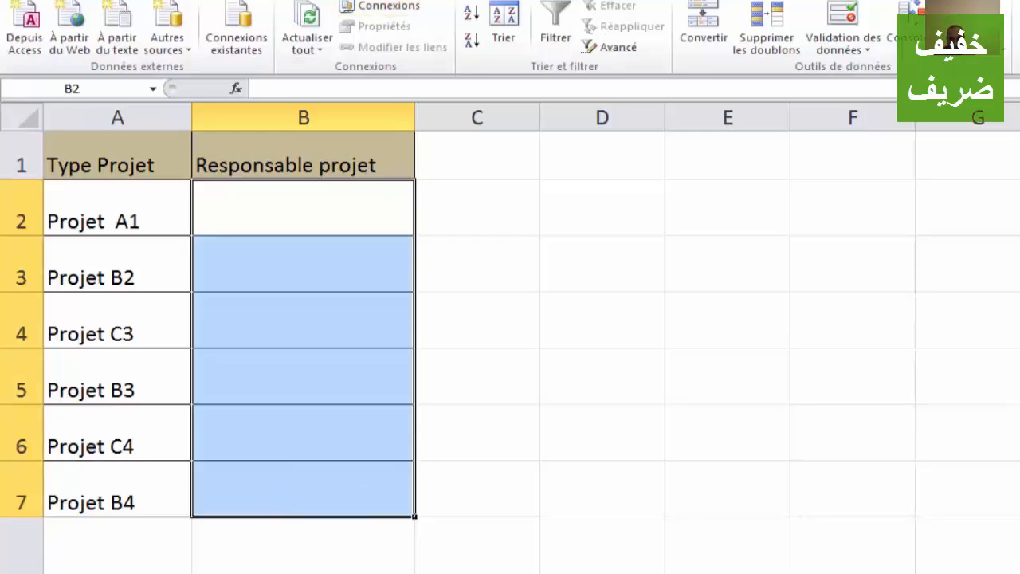
{"action": "left_click", "coordinate": [811, 51]}
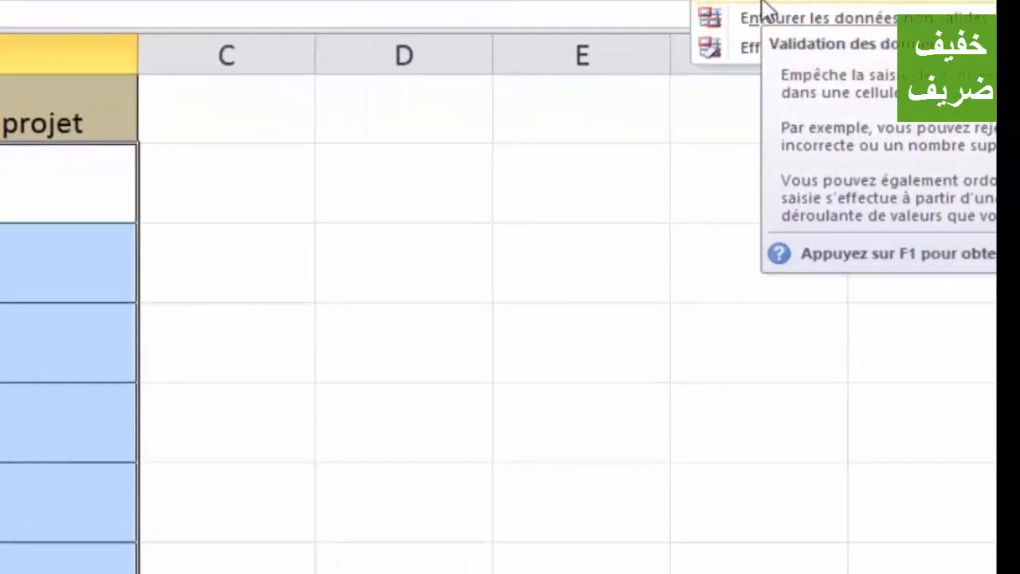
{"action": "left_click", "coordinate": [865, 71]}
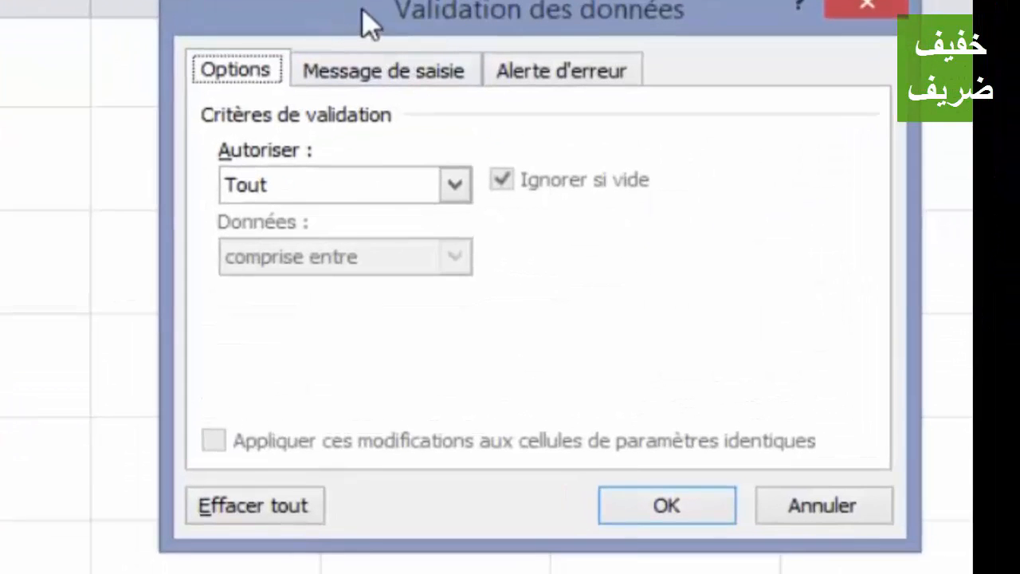
{"action": "left_click", "coordinate": [450, 186]}
{"action": "left_click", "coordinate": [284, 291]}
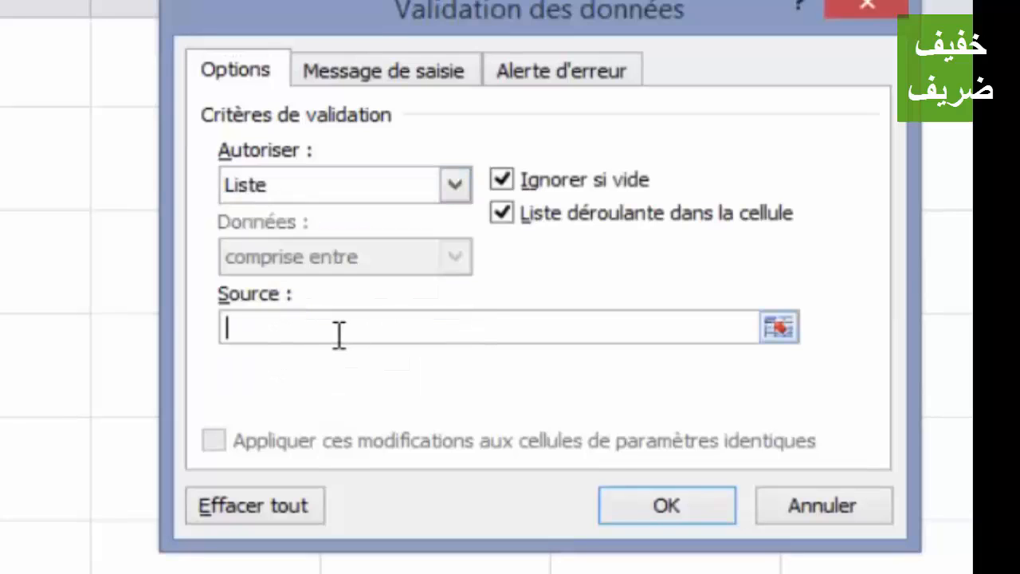
Step: Set the validation source to =RESPONSABLE, apply it, and open the drop-down list in B2
{"action": "type", "text": "=RE"}
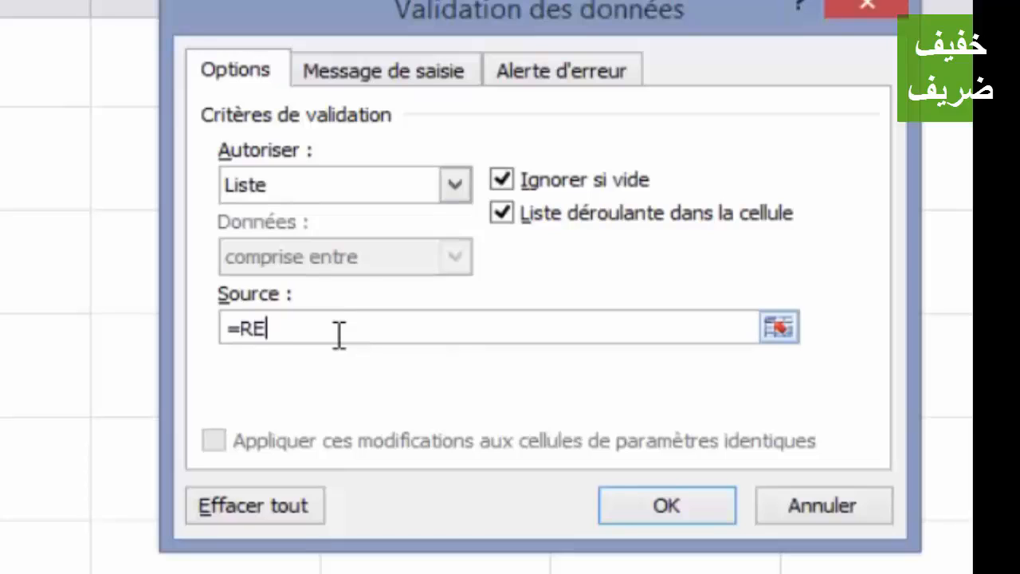
{"action": "type", "text": "SPONS"}
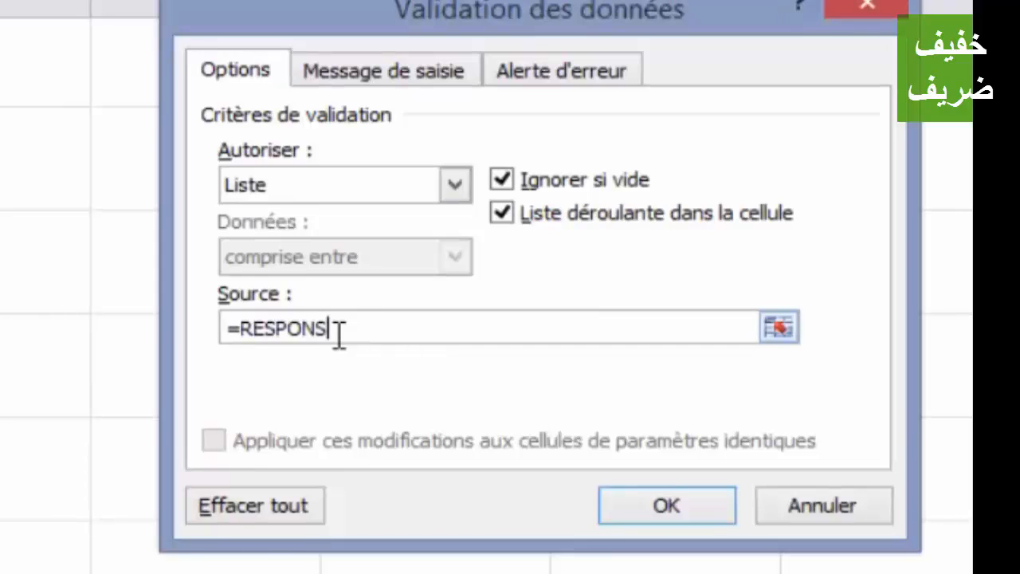
{"action": "type", "text": "ABLE"}
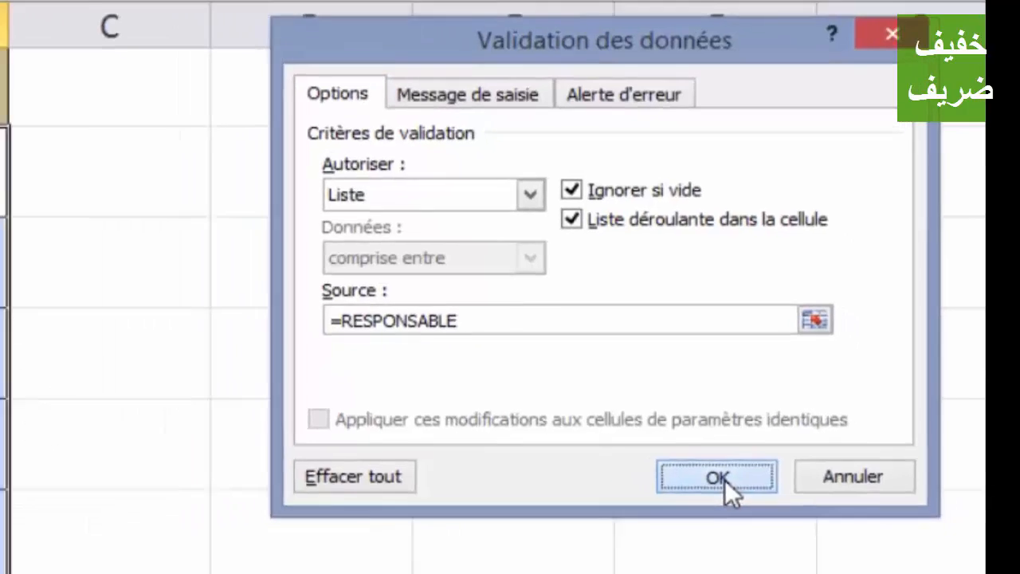
{"action": "left_click", "coordinate": [690, 503]}
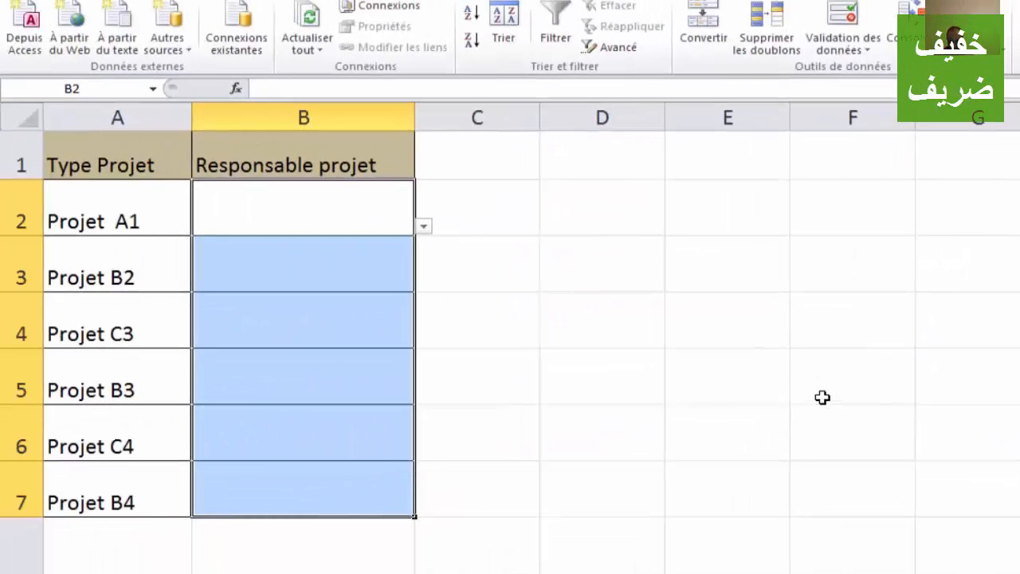
{"action": "left_click", "coordinate": [424, 226]}
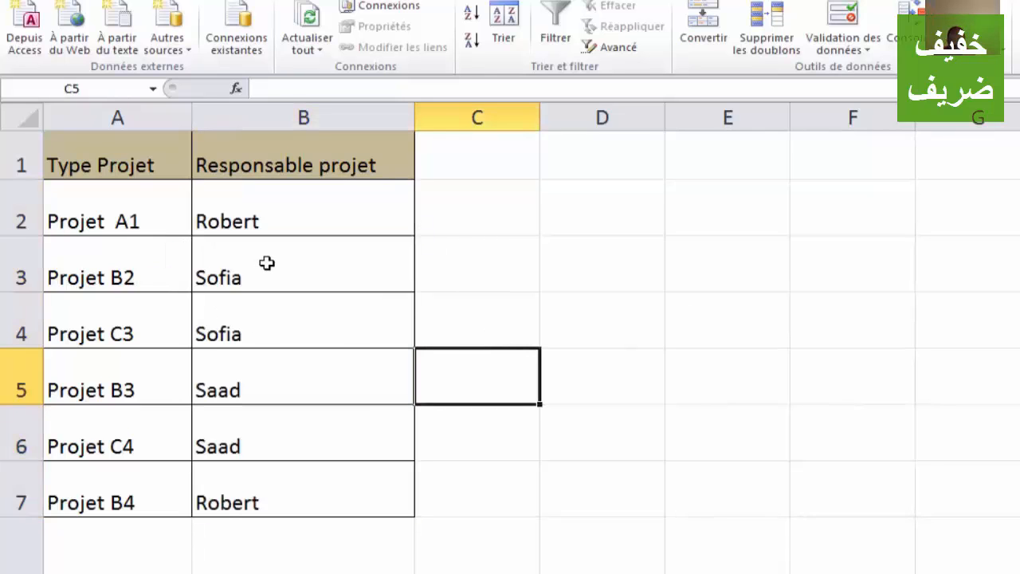
Step: Remove the drop-down lists from B2:B7 by setting the allowed values to Tout in data validation
{"action": "left_click_drag", "start_coordinate": [268, 216], "coordinate": [303, 499]}
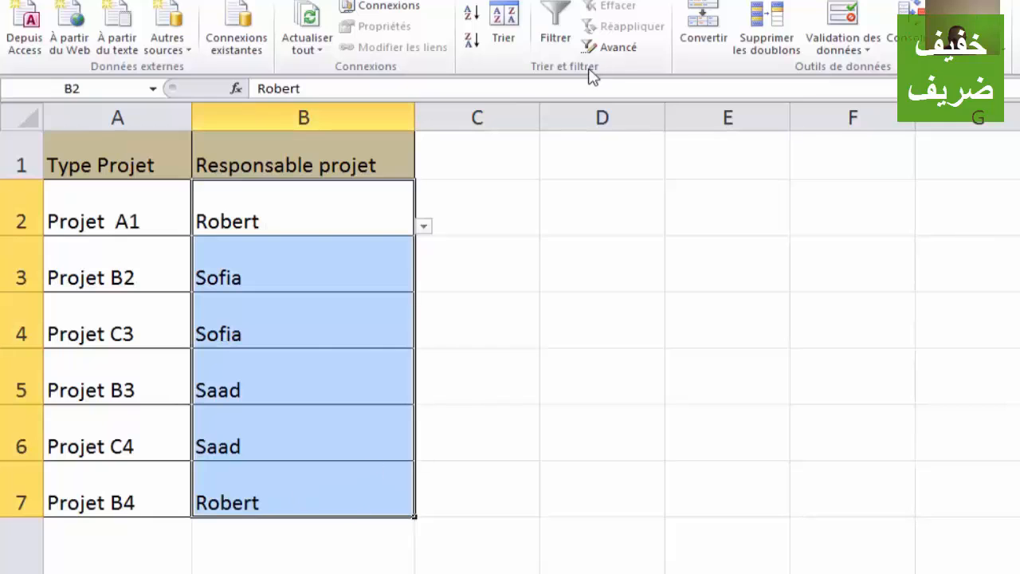
{"action": "left_click", "coordinate": [863, 24]}
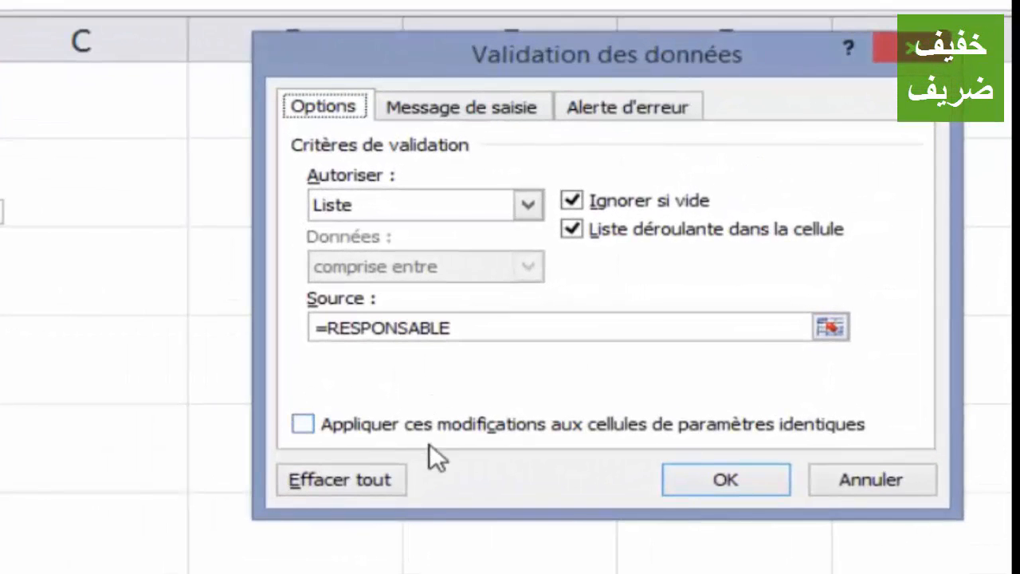
{"action": "left_click", "coordinate": [527, 205]}
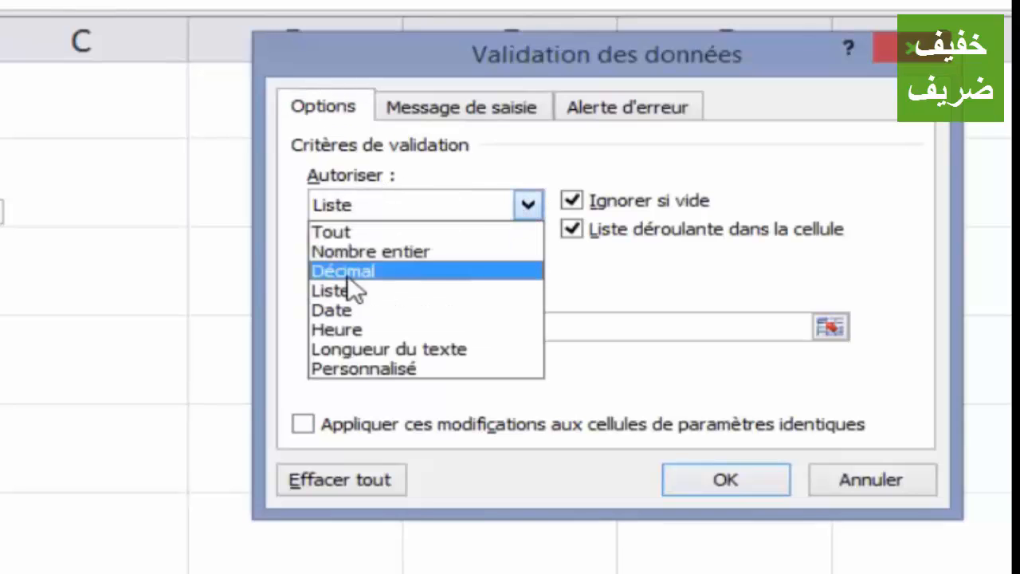
{"action": "left_click", "coordinate": [323, 233]}
{"action": "left_click", "coordinate": [695, 478]}
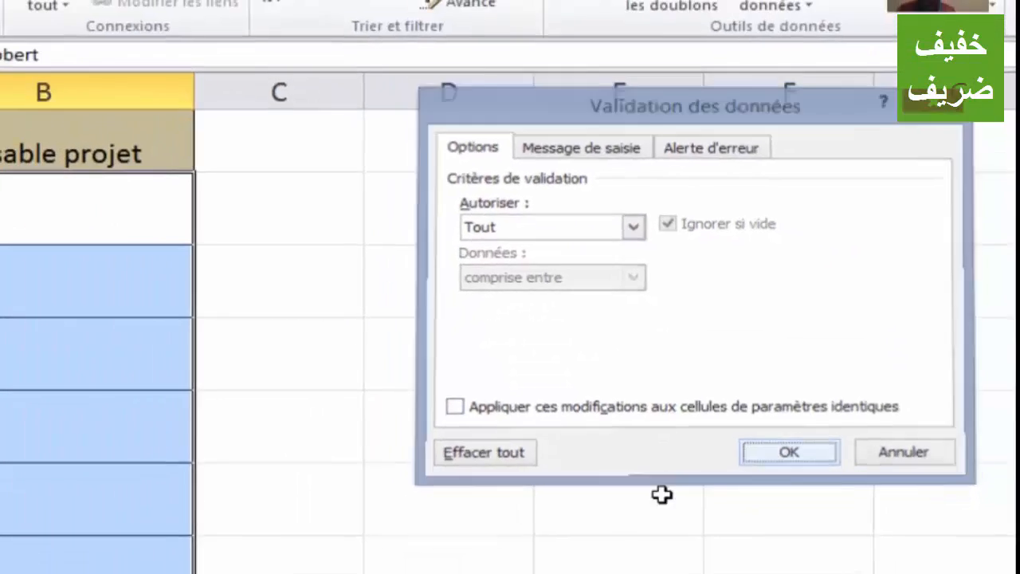
Step: Inspect the Responsable projet cells from B2 downward for remaining drop-down arrows
{"action": "left_click", "coordinate": [330, 255]}
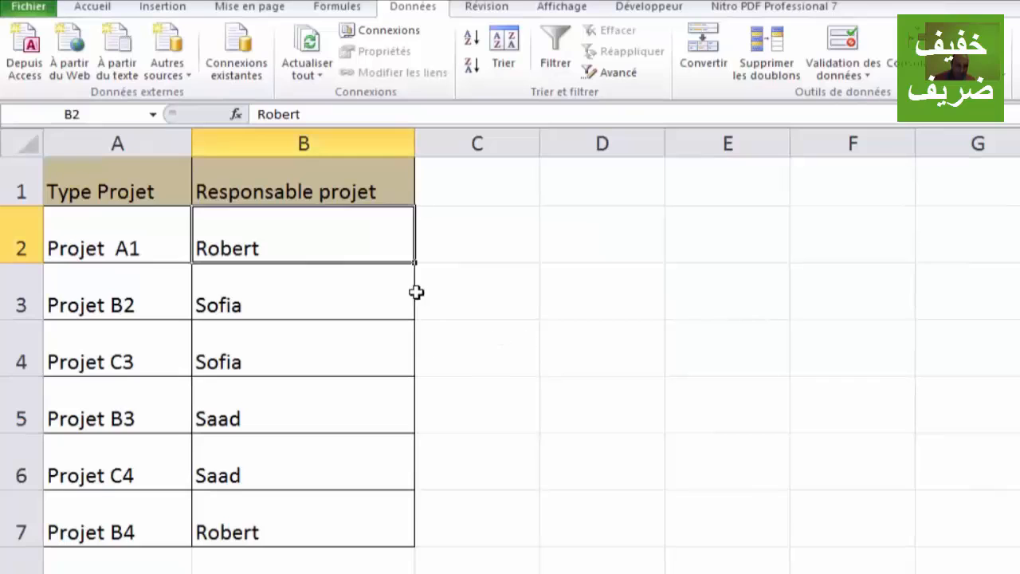
{"action": "left_click_drag", "start_coordinate": [362, 230], "coordinate": [387, 502]}
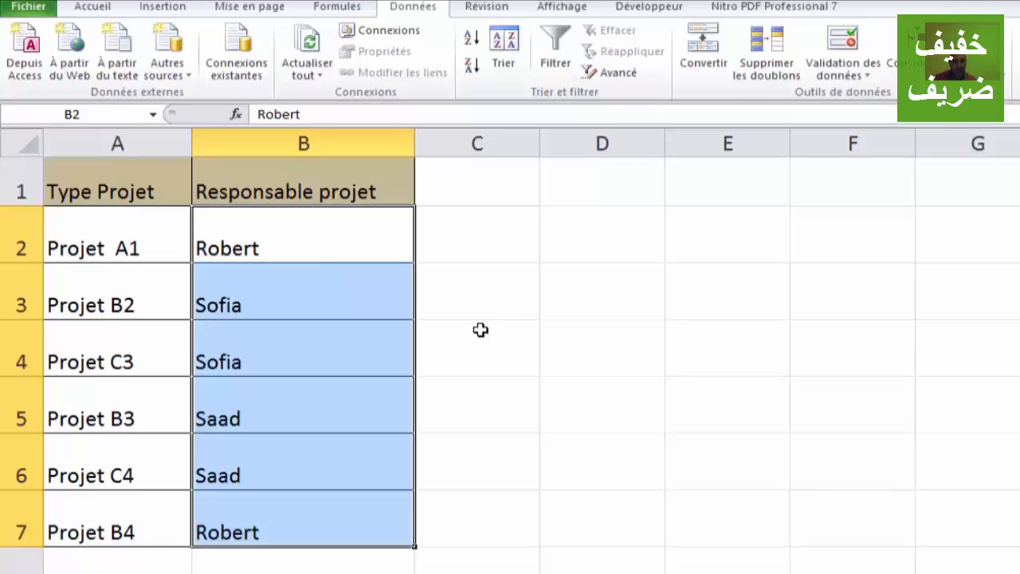
{"action": "key", "text": "Down"}
{"action": "key", "text": "Down"}
{"action": "key", "text": "Down"}
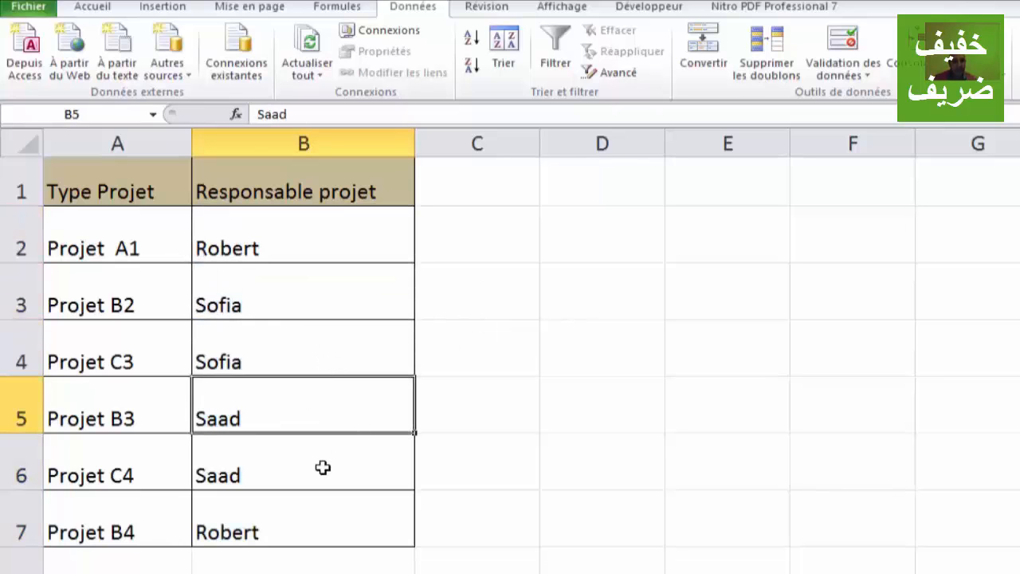
{"action": "key", "text": "Down"}
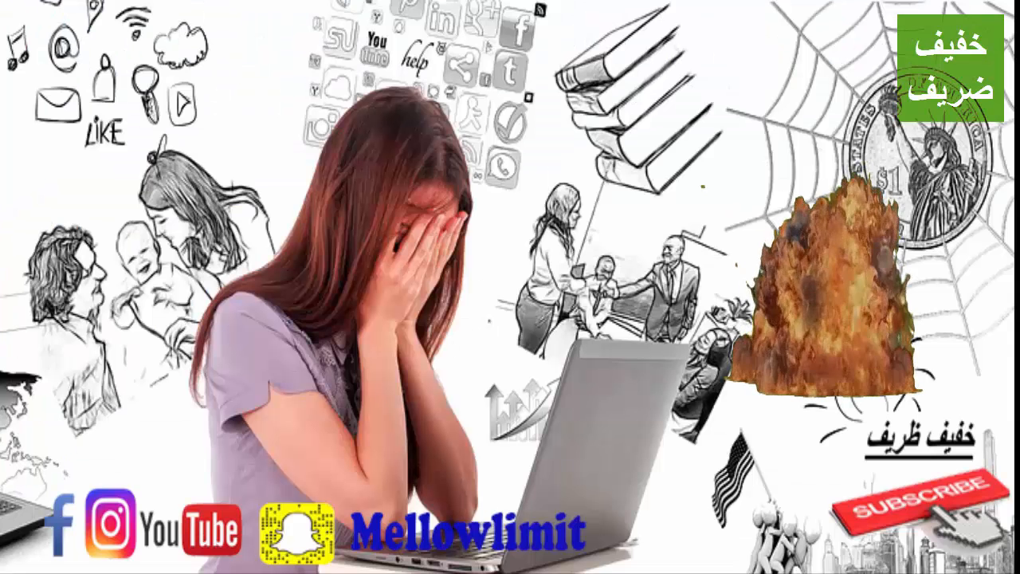